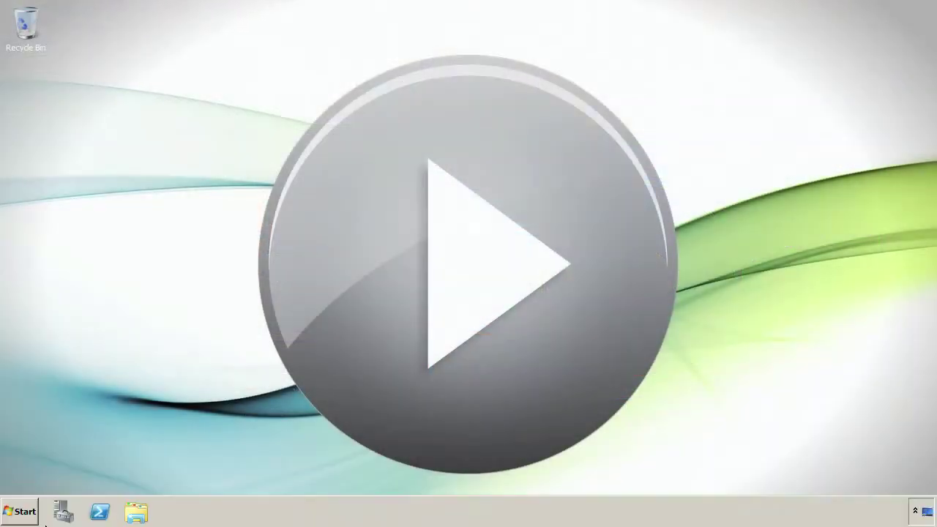
Step: Launch Windows Firewall with Advanced Security from the Start menu's Administrative Tools
click(20, 511)
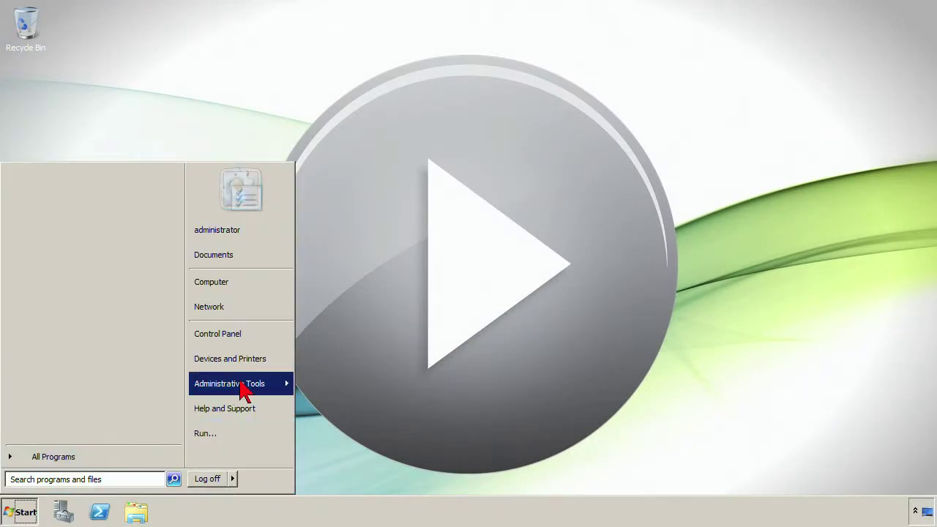
mouse_move(243, 392)
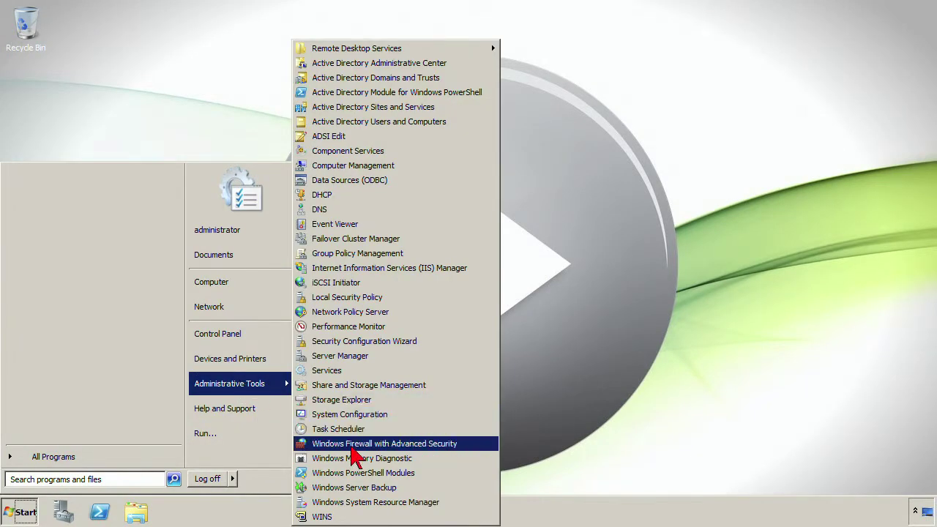
click(351, 446)
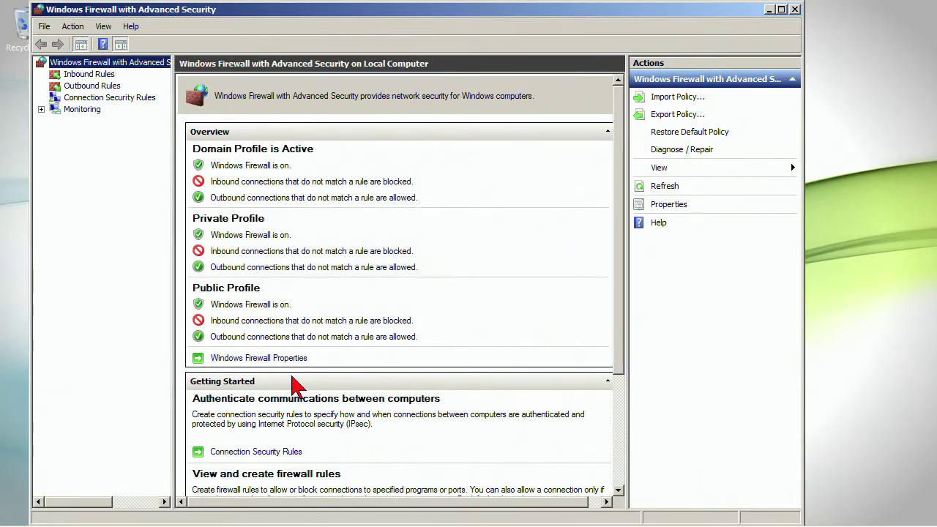
Step: List the active connection security rules, autosizing Endpoint 1 and Endpoint 2 to show Secure RDP Traffic Local Subnet's addresses
click(72, 115)
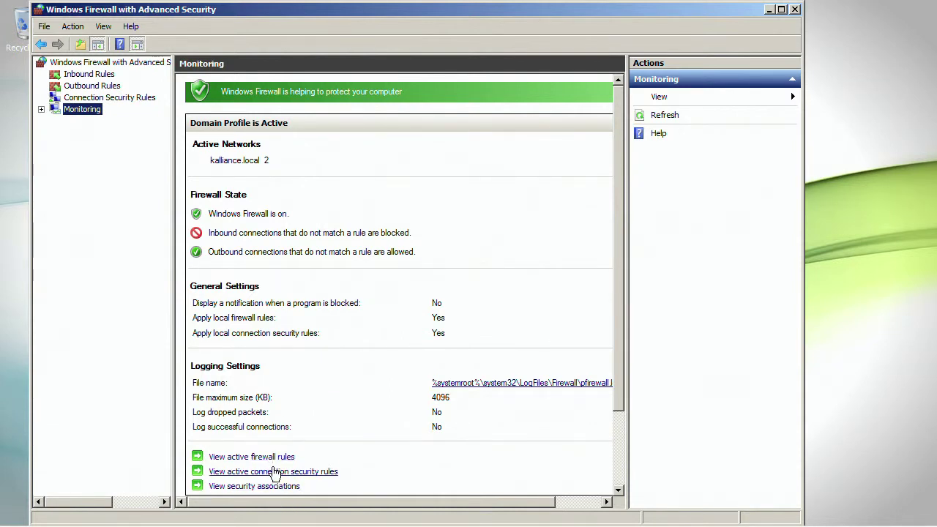
click(273, 472)
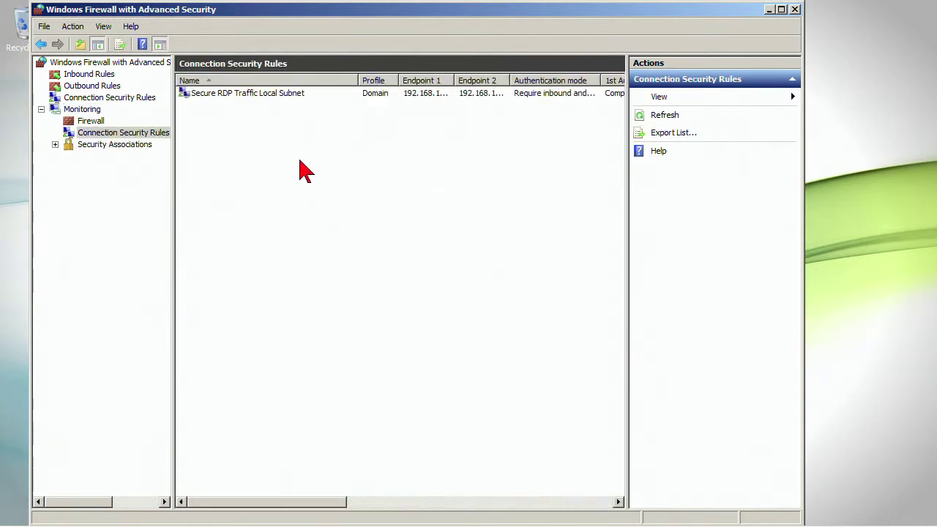
click(469, 93)
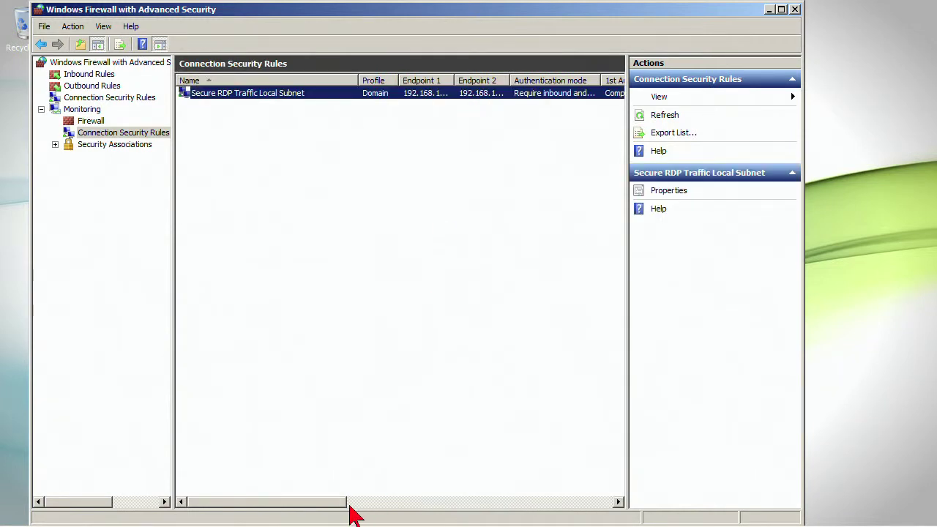
drag(345, 502, 360, 502)
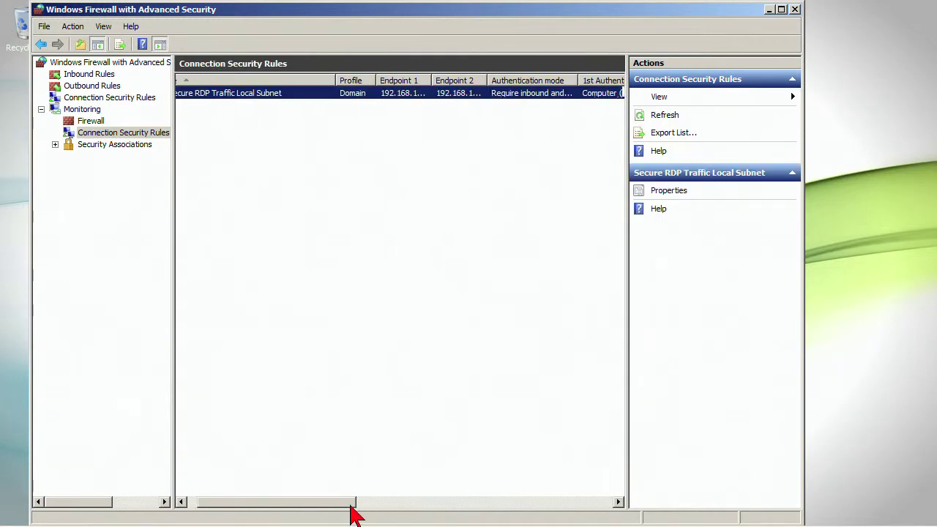
double_click(482, 81)
double_click(425, 81)
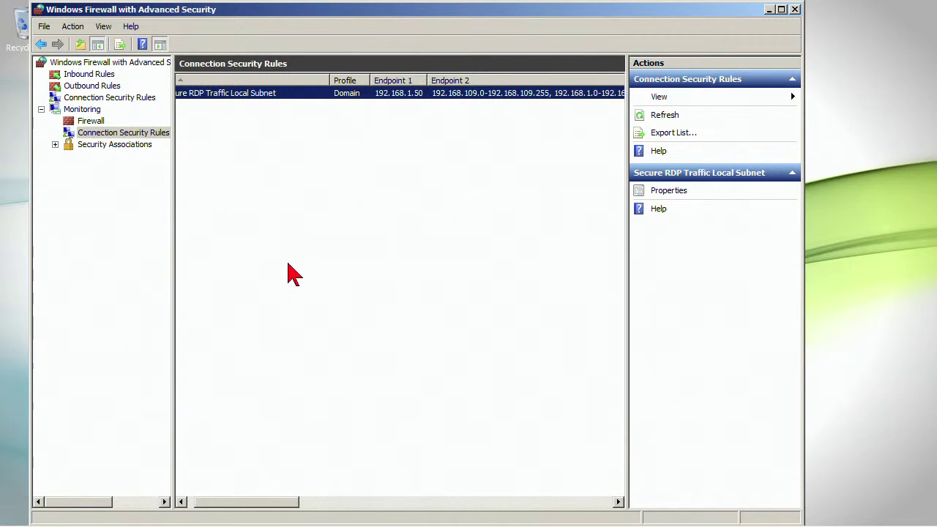
drag(241, 504, 454, 504)
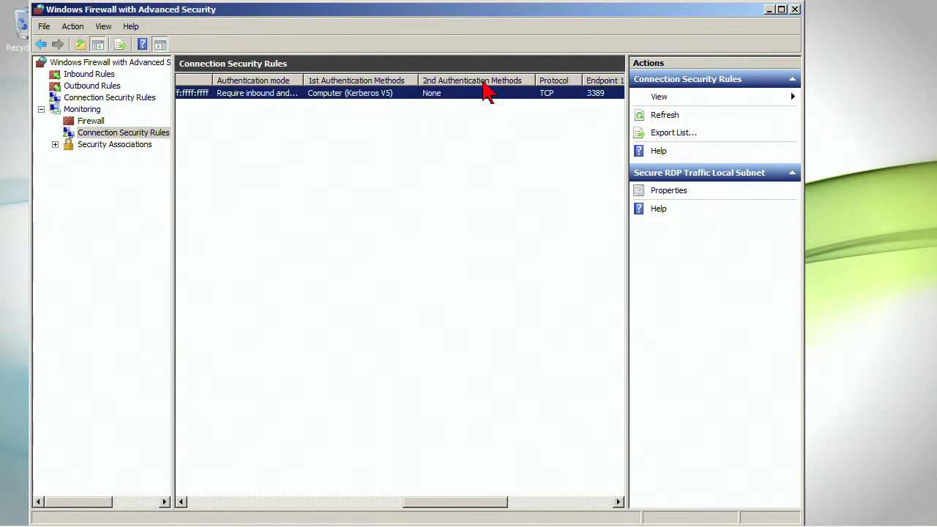
drag(469, 507, 255, 473)
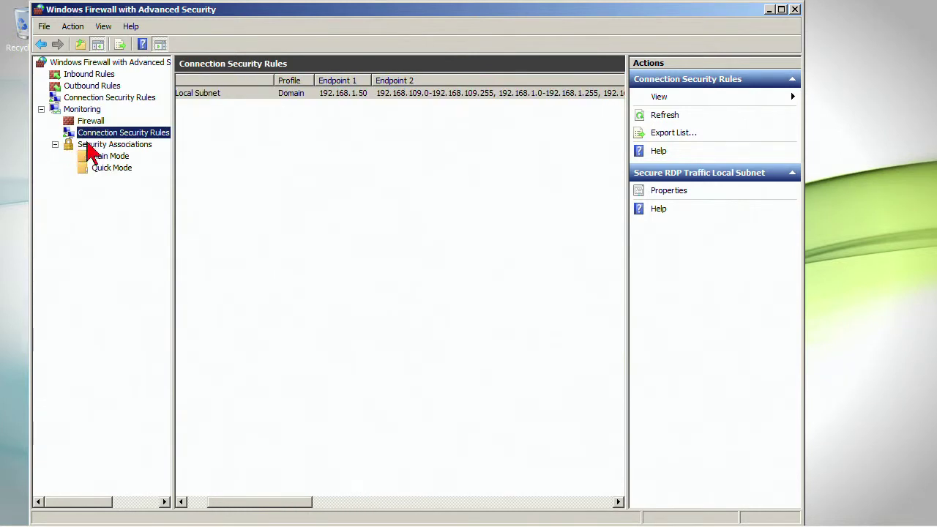
Step: Open Security Associations and browse the empty Main Mode list, scrolling across its columns
click(118, 145)
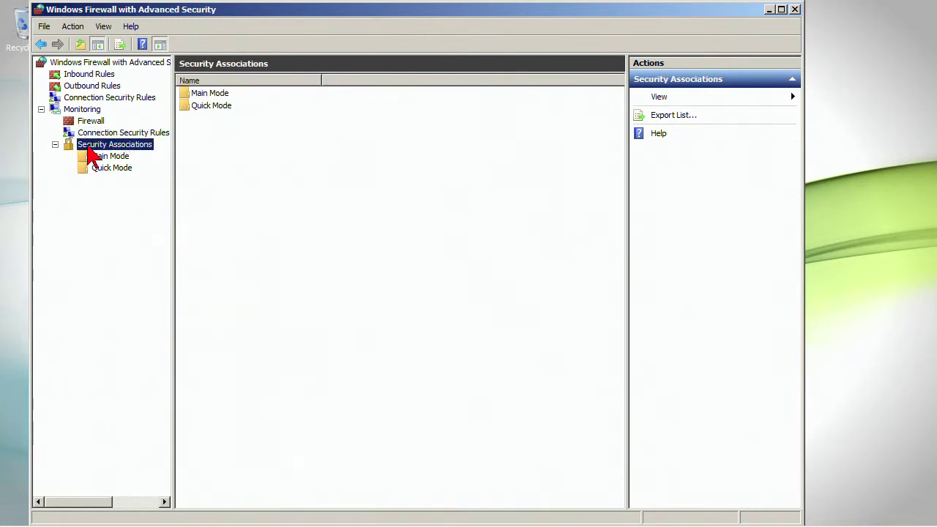
click(97, 158)
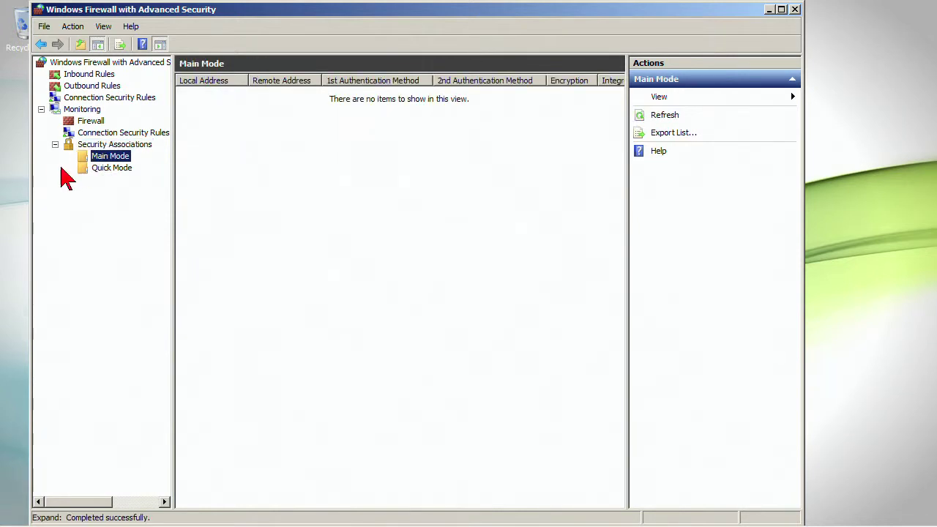
click(97, 174)
click(117, 157)
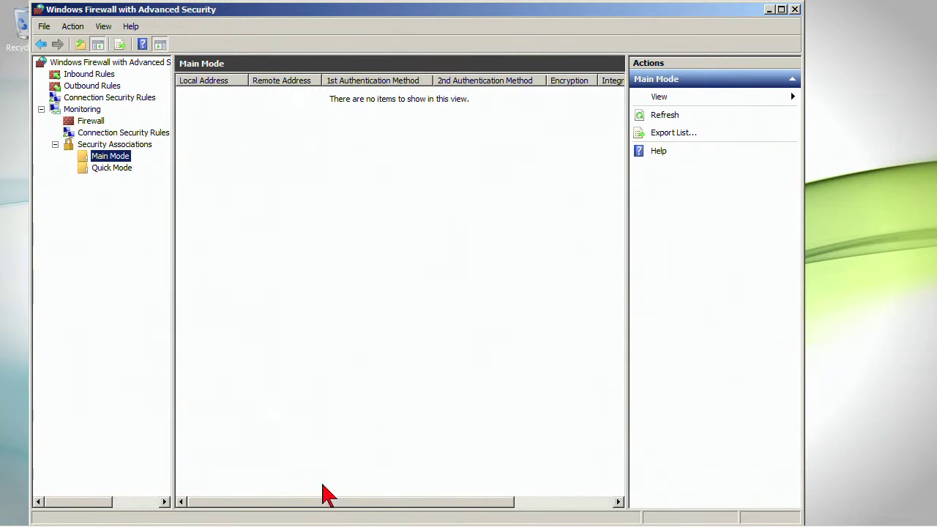
drag(322, 502, 376, 500)
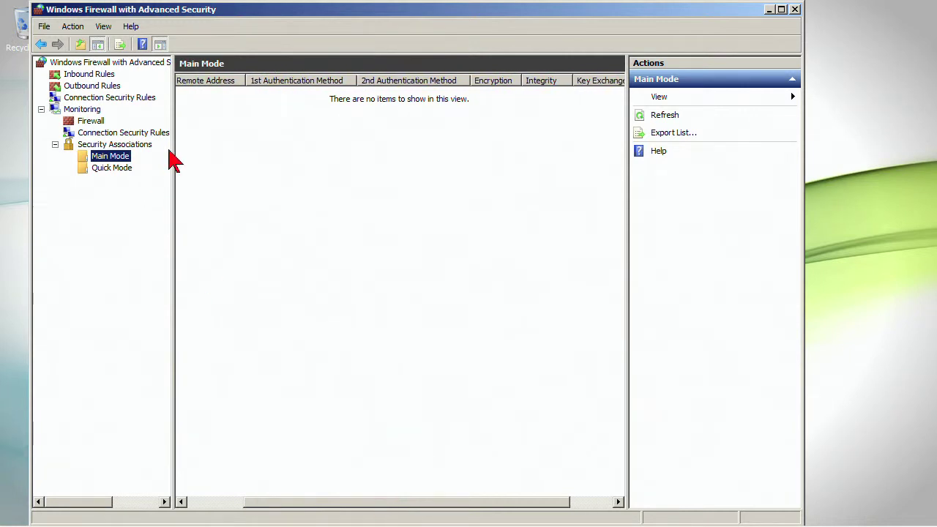
mouse_move(281, 504)
mouse_down()
mouse_move(226, 500)
mouse_move(269, 503)
mouse_up()
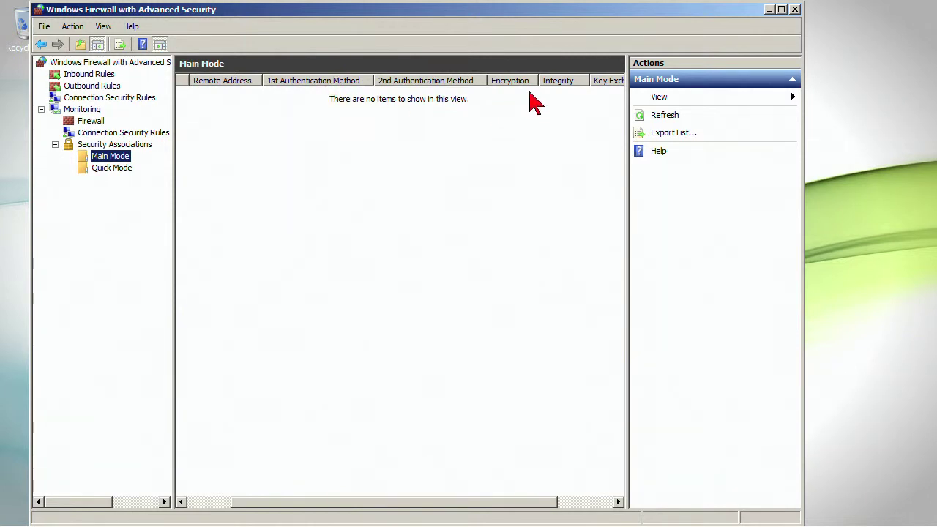
mouse_move(487, 524)
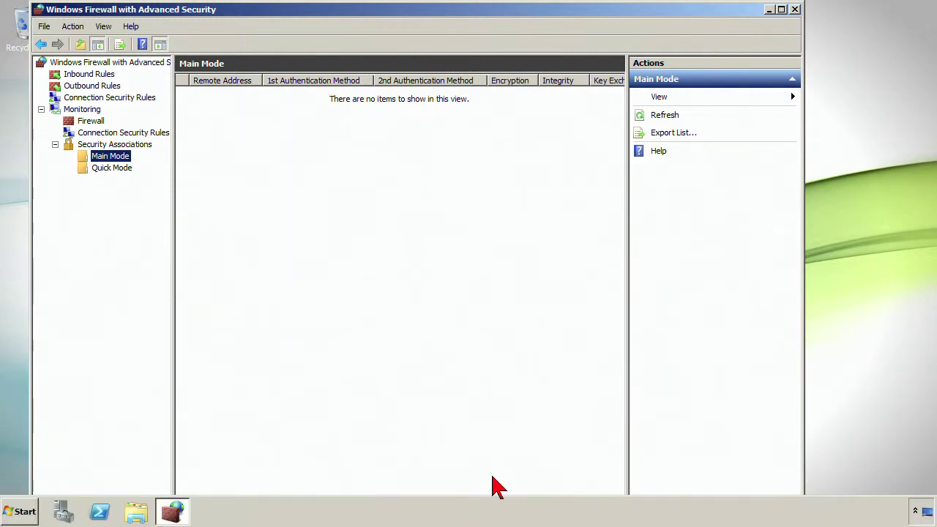
drag(505, 508, 414, 509)
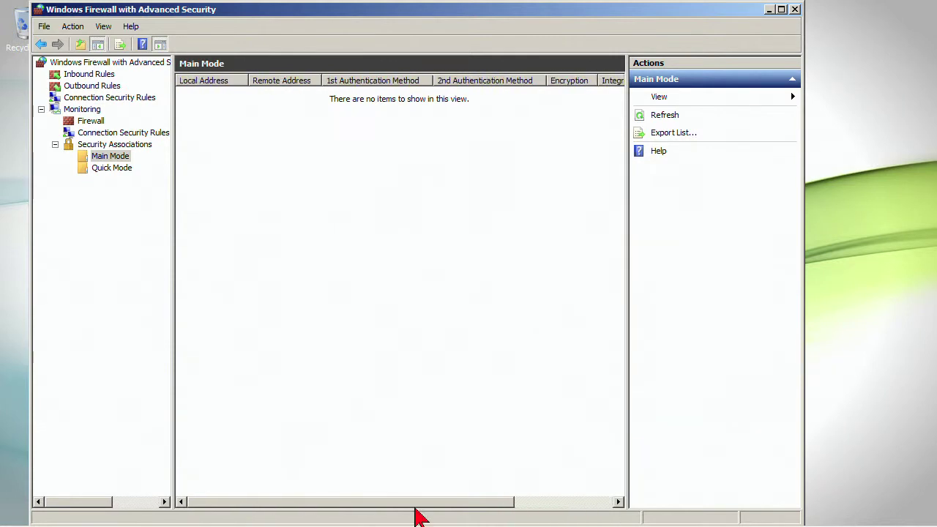
Step: Scroll through the empty Quick Mode list's columns, then collapse Security Associations to its overview
click(103, 172)
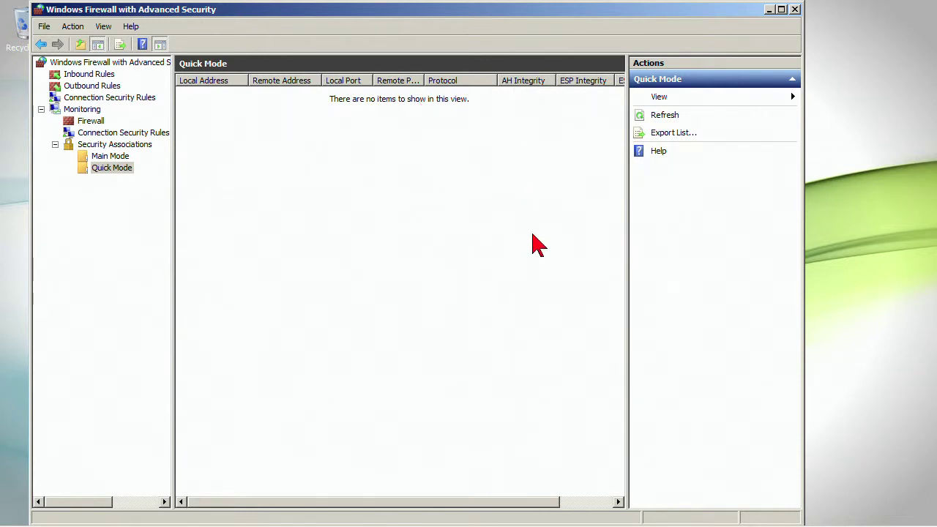
drag(535, 514, 613, 515)
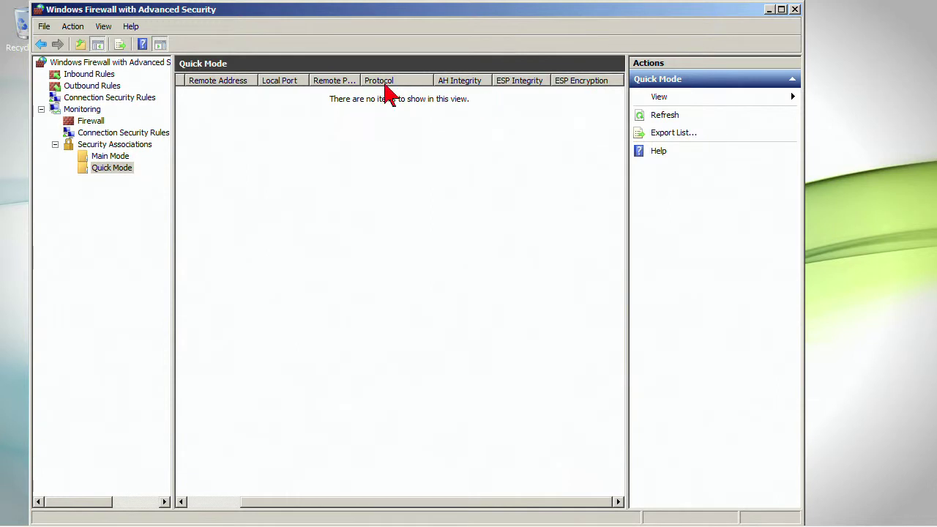
click(54, 145)
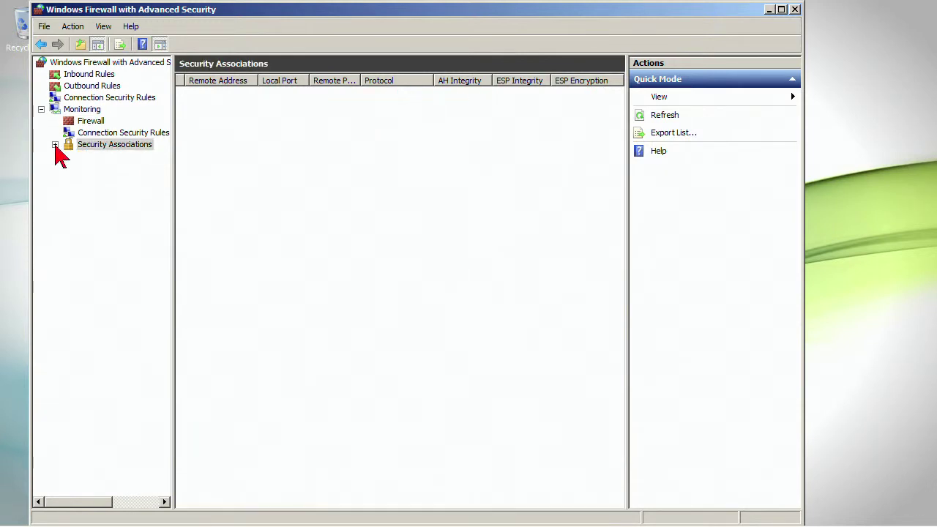
Step: Try running ipsecmon from Run, dismiss the not-found error, and launch mmc instead
click(15, 517)
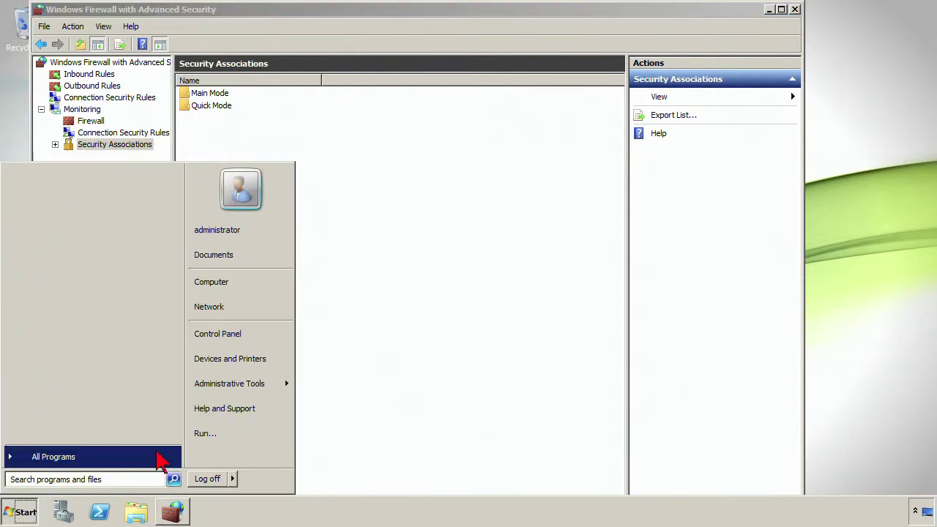
click(236, 434)
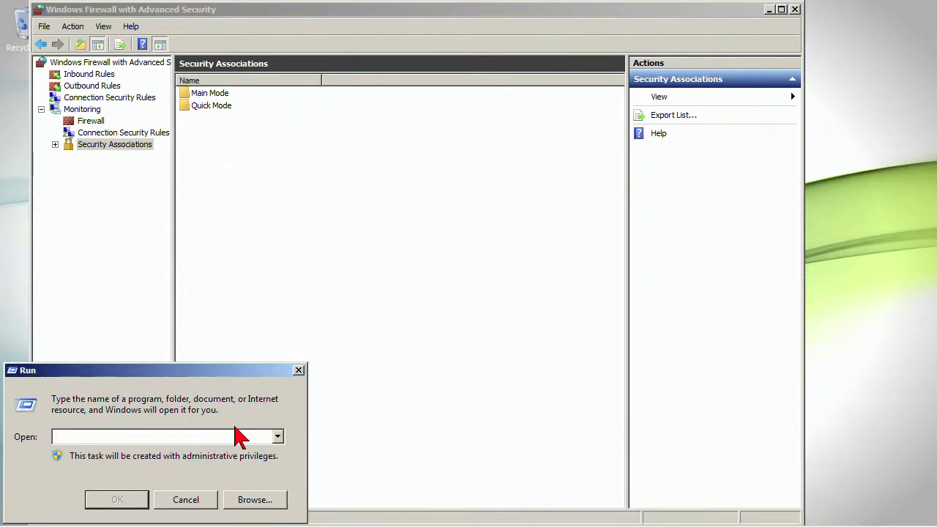
text(ipsecmon)
key(Return)
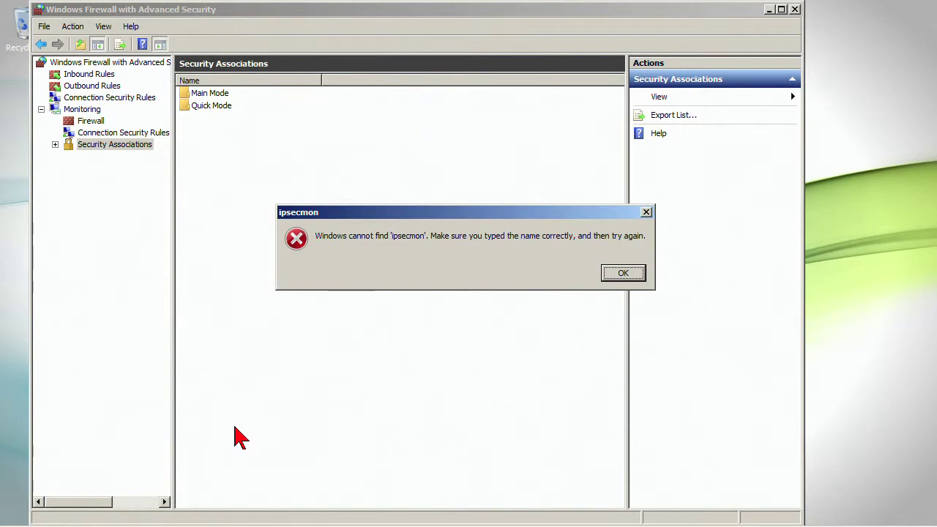
click(608, 277)
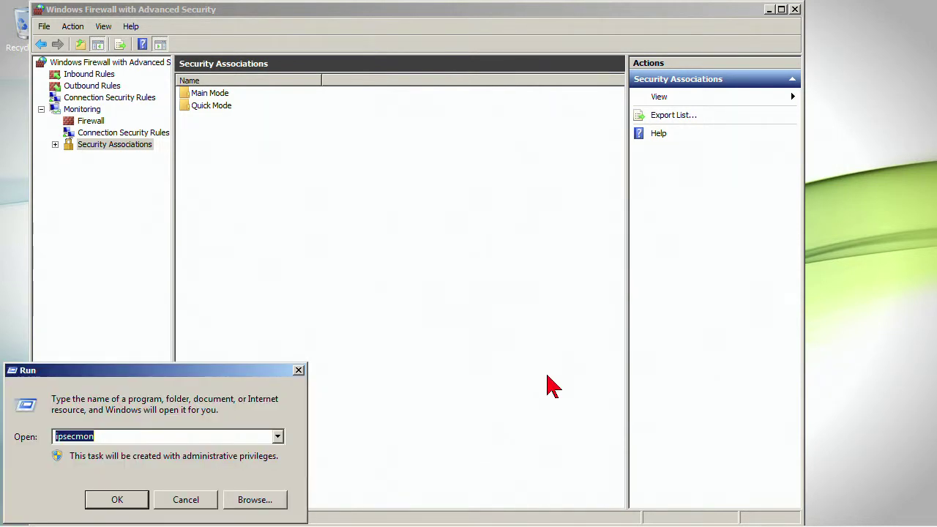
text(mmc)
key(Return)
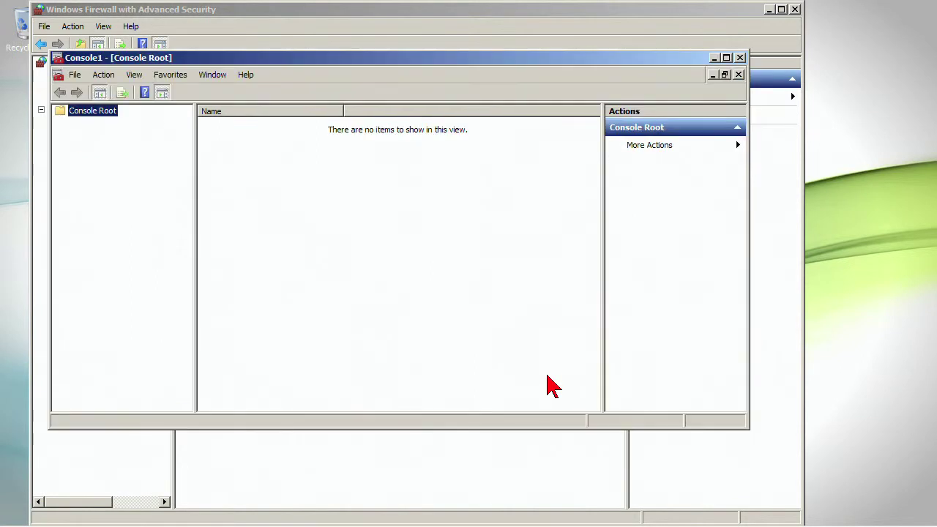
Step: Add the IP Security Monitor snap-in through File > Add/Remove Snap-in and confirm with OK
click(75, 75)
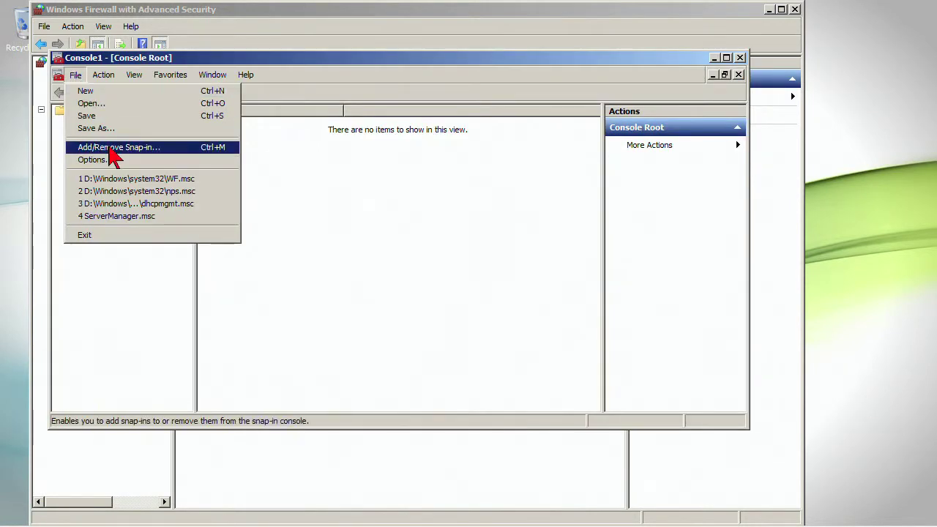
click(110, 146)
click(194, 254)
scroll(198, 256, down, 3)
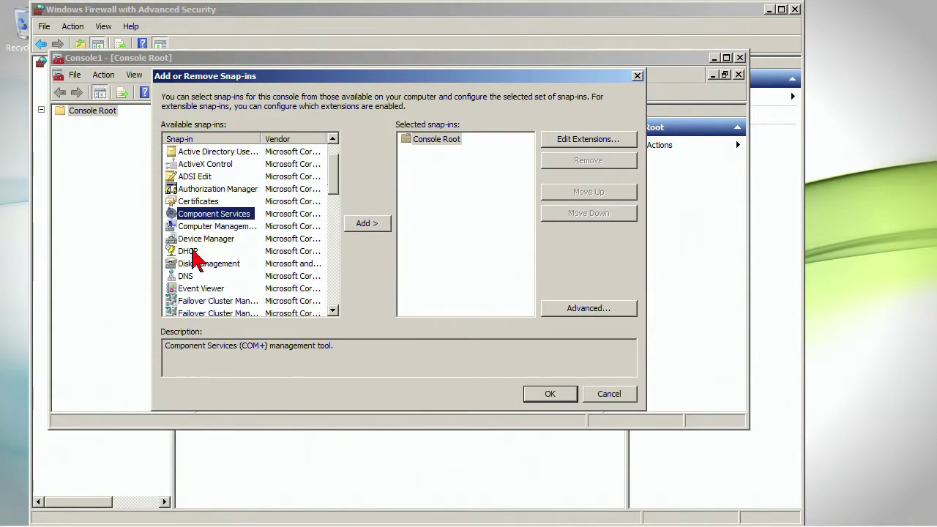
scroll(219, 293, down, 2)
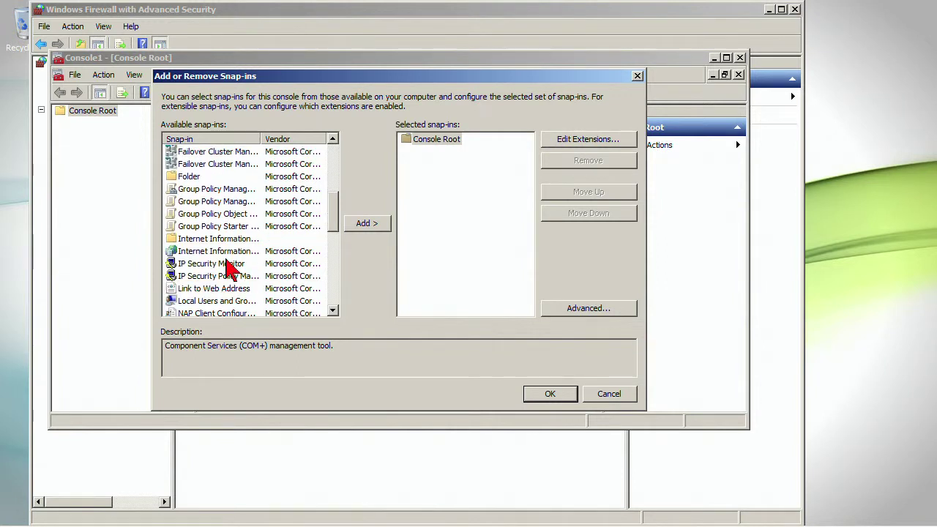
click(226, 264)
double_click(261, 139)
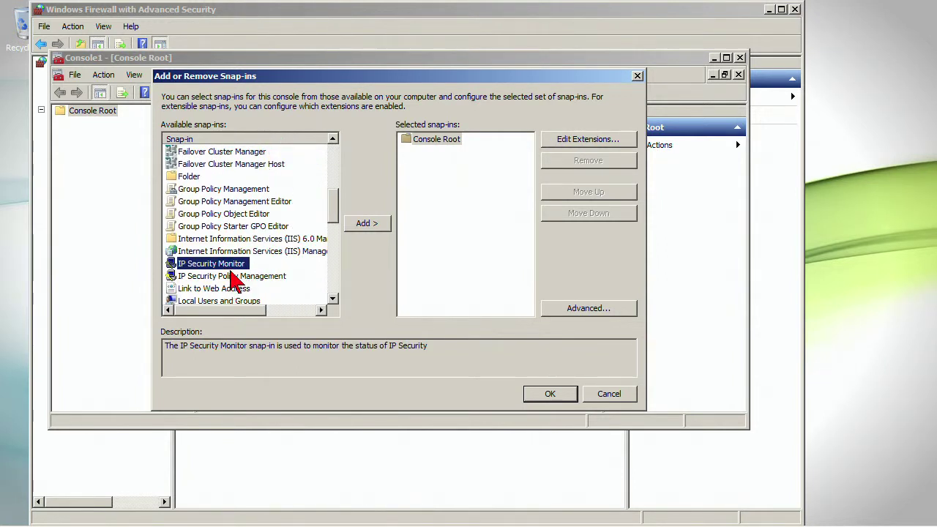
click(362, 224)
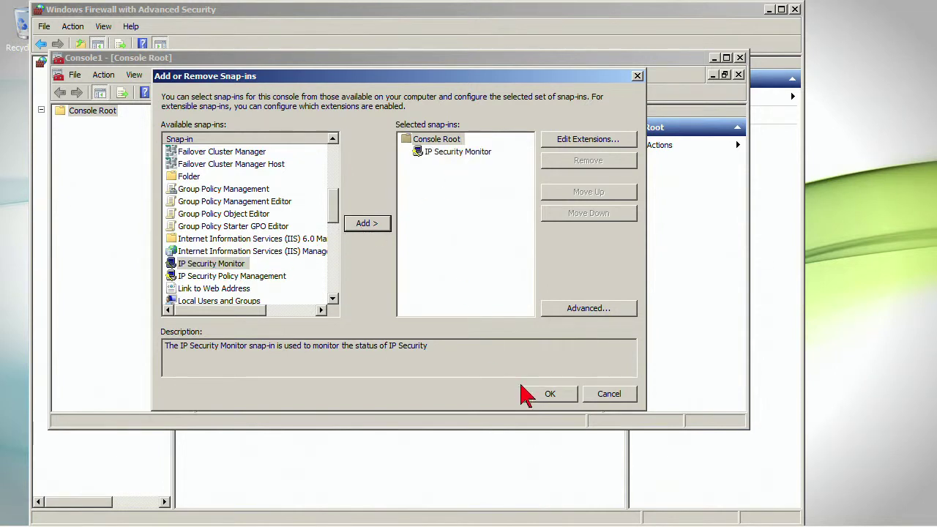
click(542, 395)
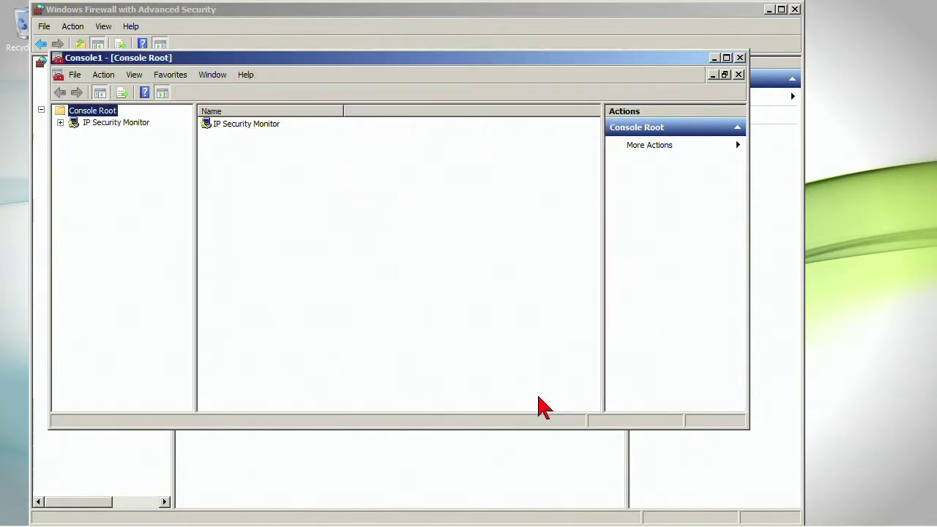
Step: Expand IP Security Monitor > KA-DC1 and view its Active Policy details
click(60, 123)
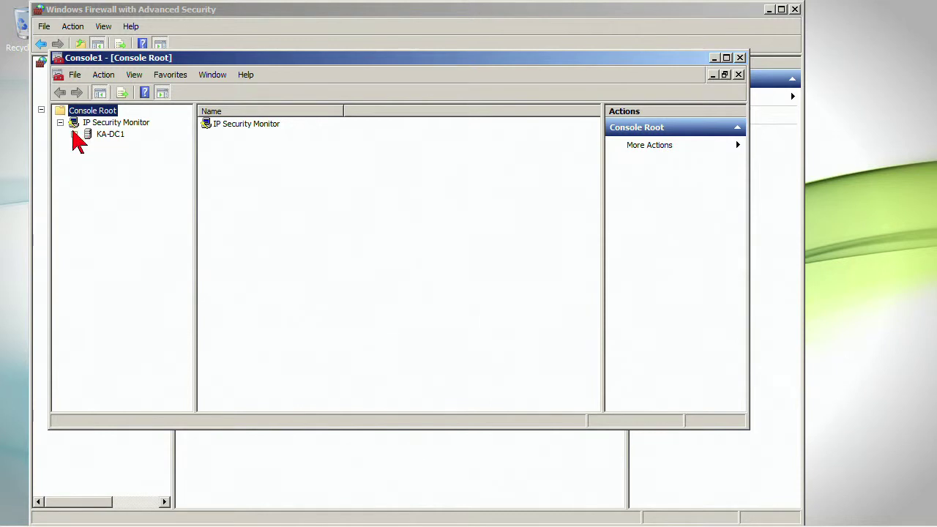
click(74, 134)
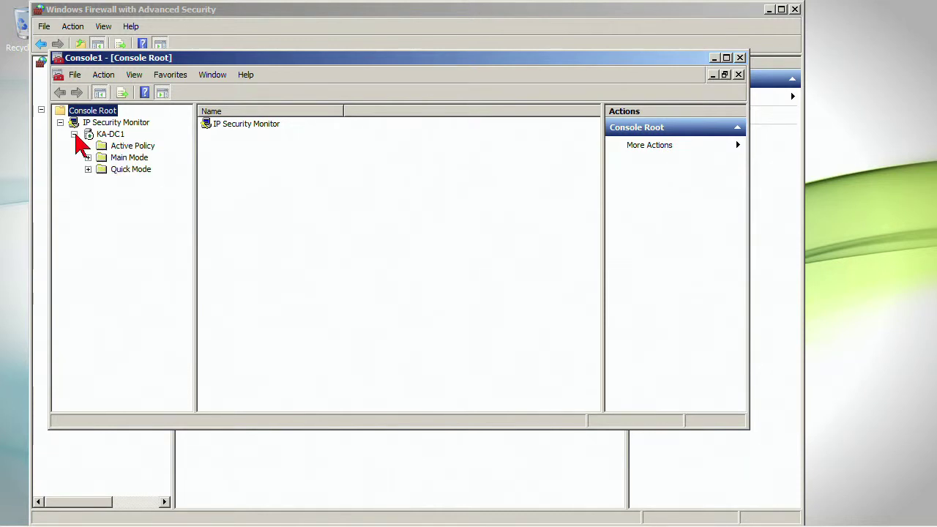
click(110, 148)
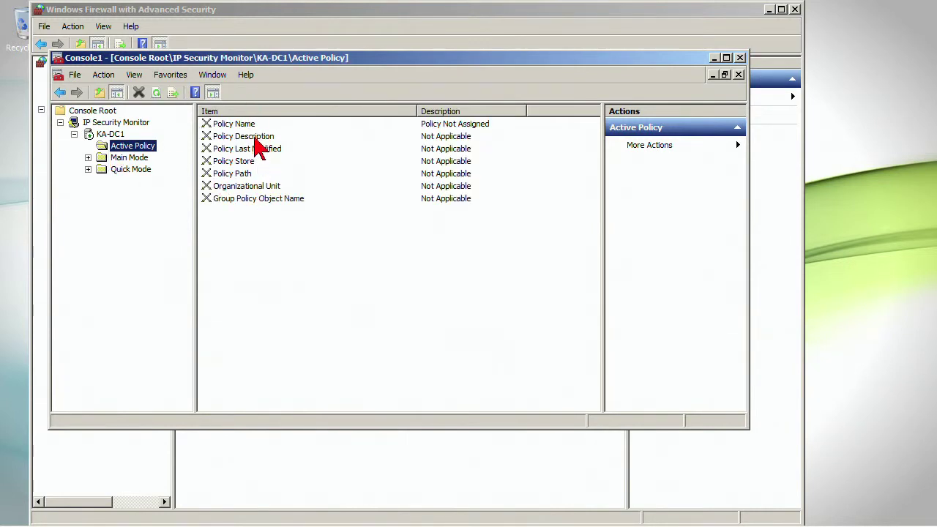
click(246, 126)
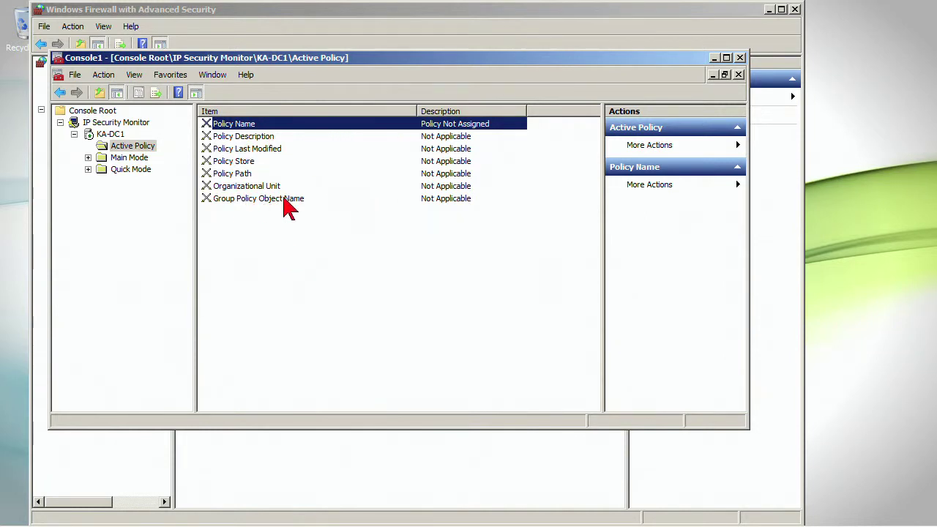
Step: Review KA-DC1's Main Mode statistics and security associations, then Quick Mode statistics (all 0), and close the console
click(87, 157)
click(113, 161)
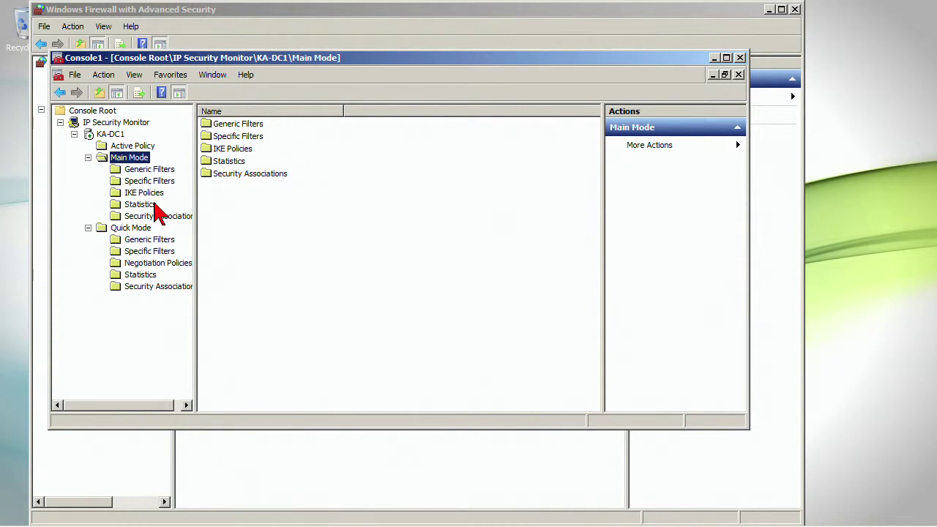
click(153, 205)
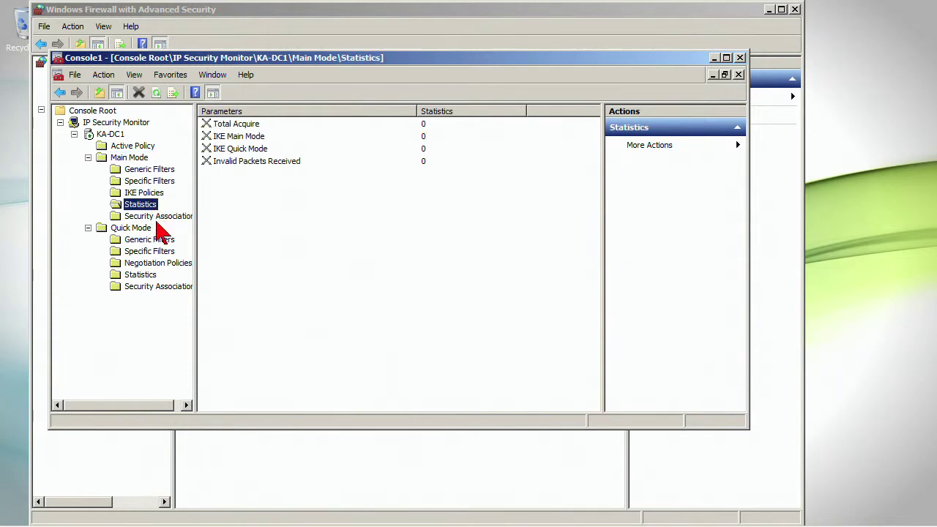
click(154, 216)
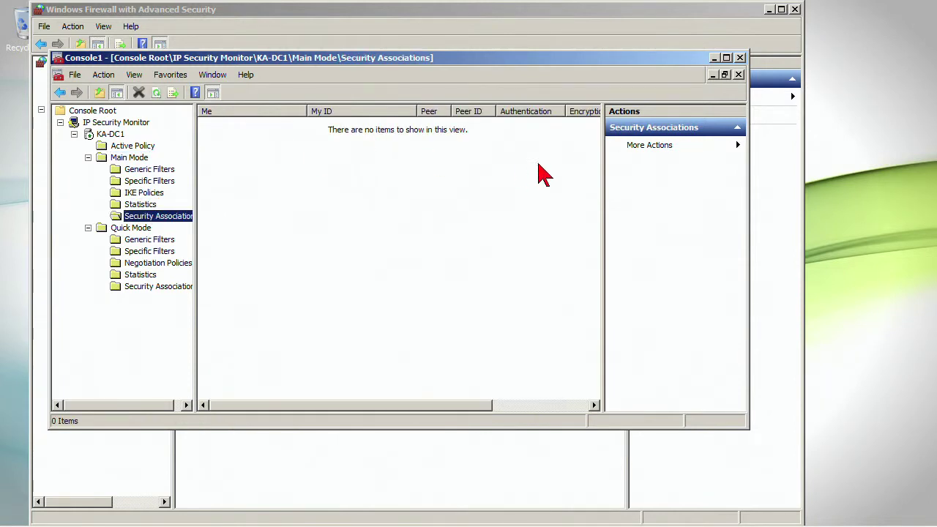
click(144, 277)
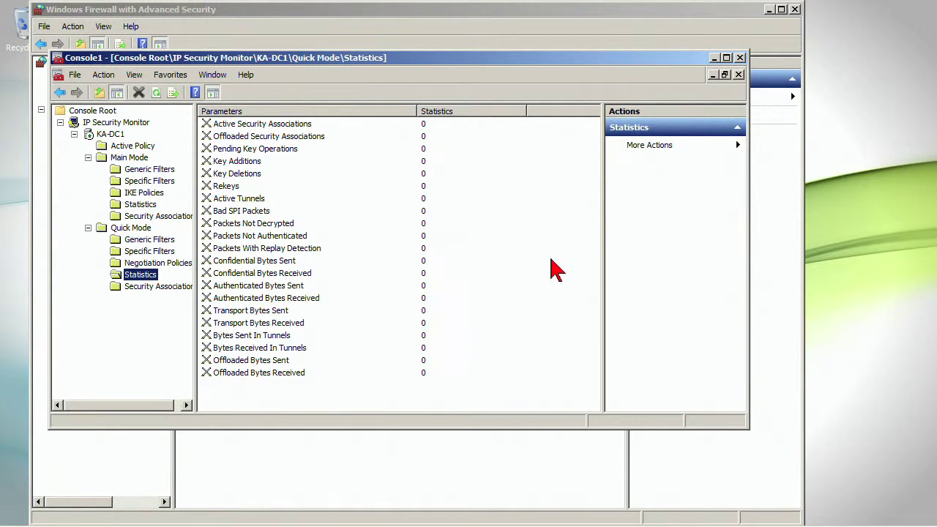
click(739, 58)
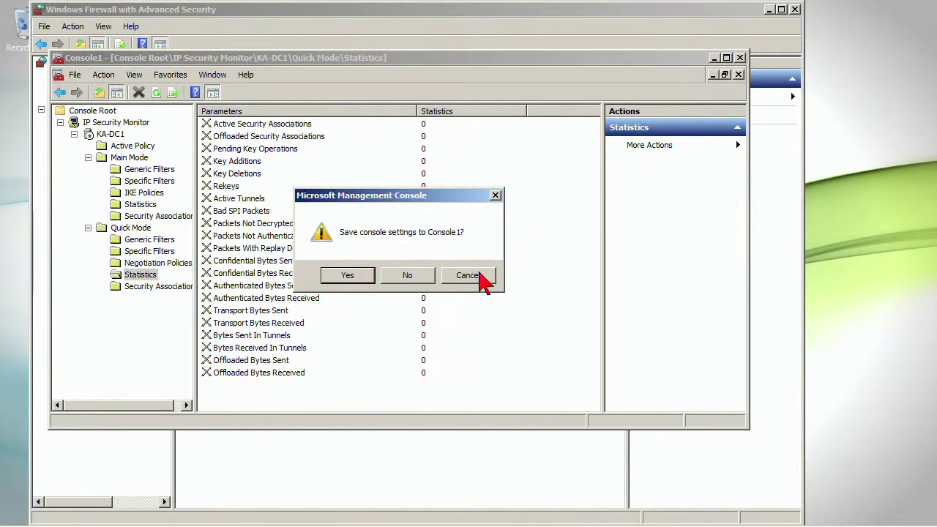
Step: Close Console1 without saving, then look over the IPsec Settings tab in Windows Firewall Properties and cancel
click(409, 282)
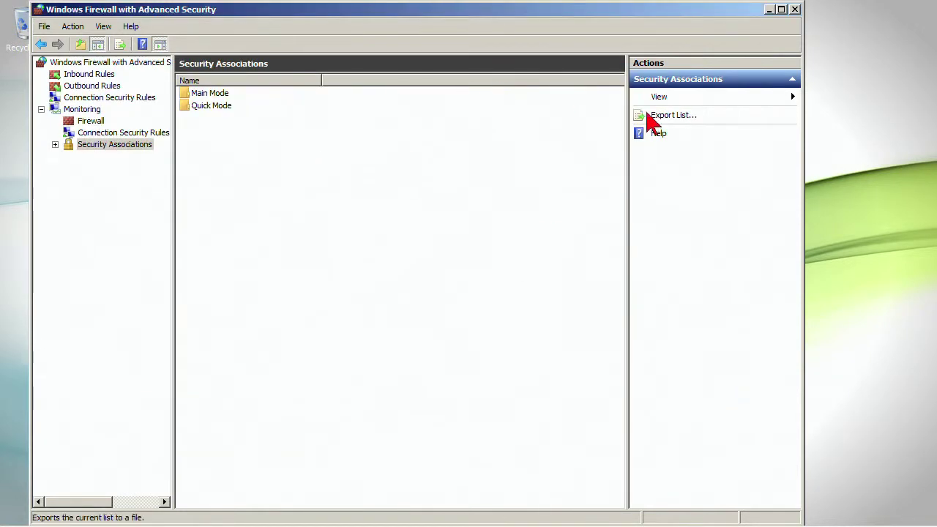
click(92, 64)
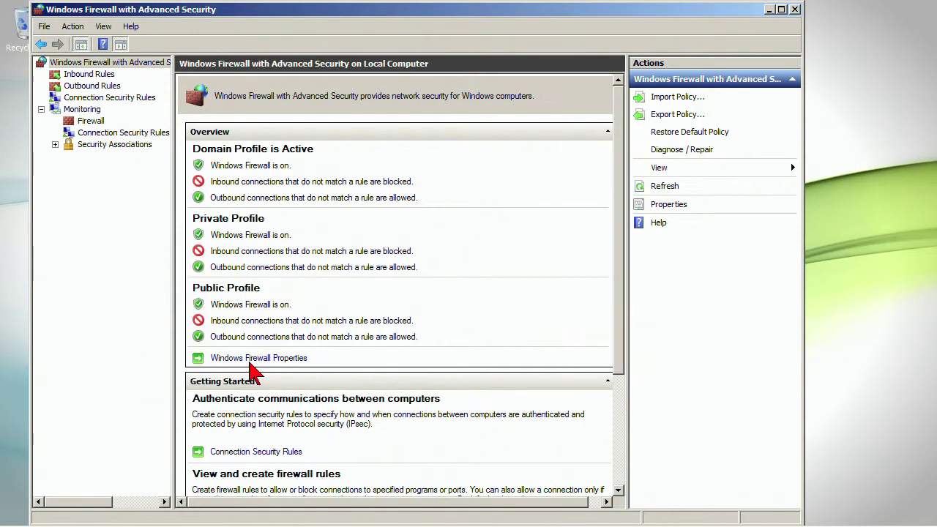
click(251, 359)
click(474, 129)
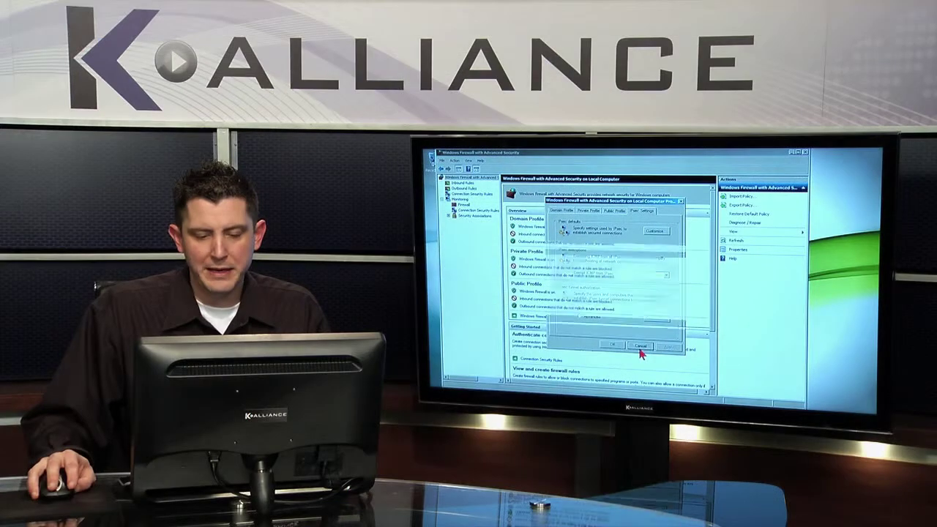
click(470, 411)
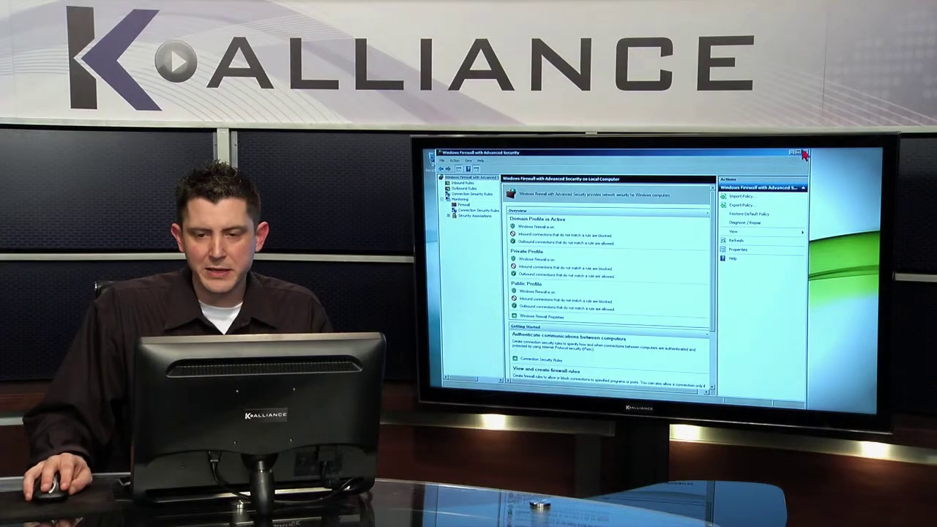